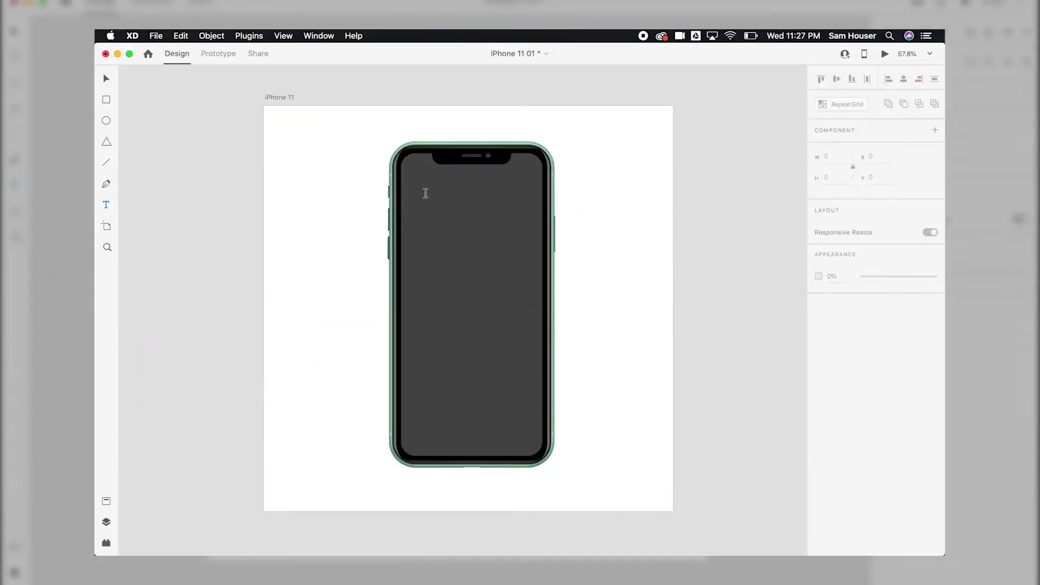
Step: Add a white, Bold, size 47 'To Do list' title to the phone screen
left_click(423, 198)
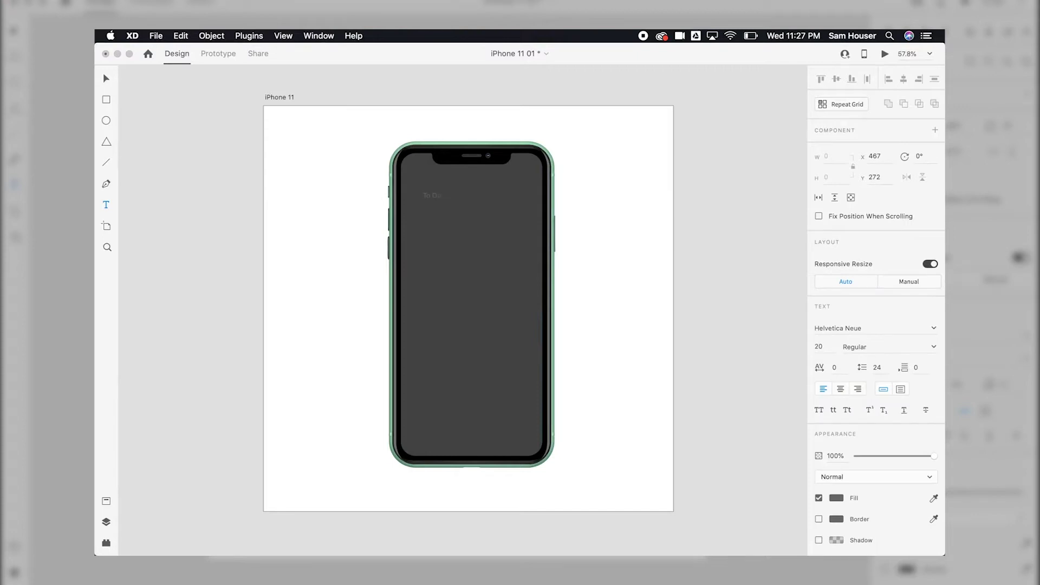
key("Escape")
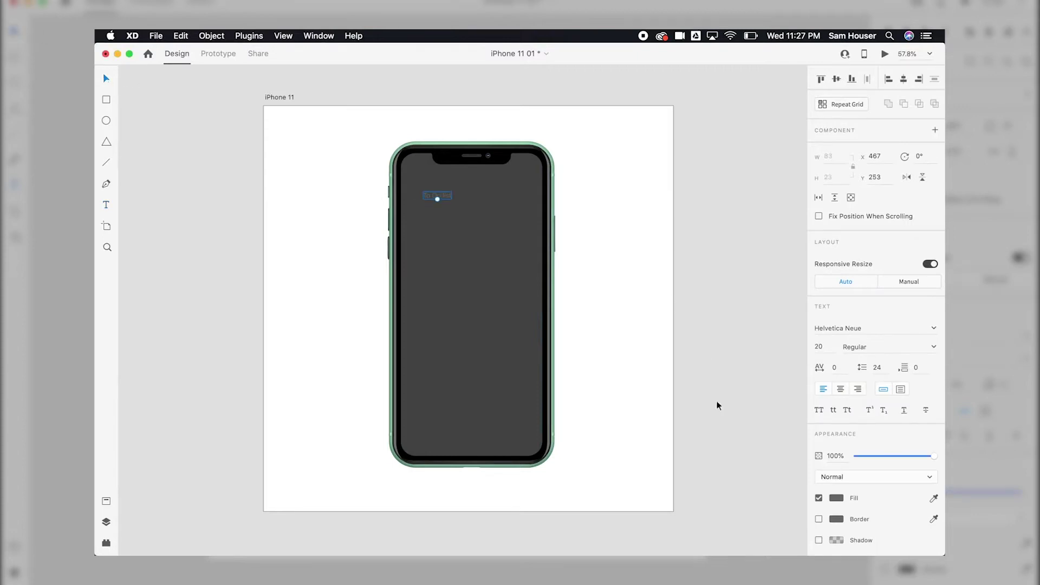
left_click(837, 497)
left_click_drag(766, 476, 696, 414)
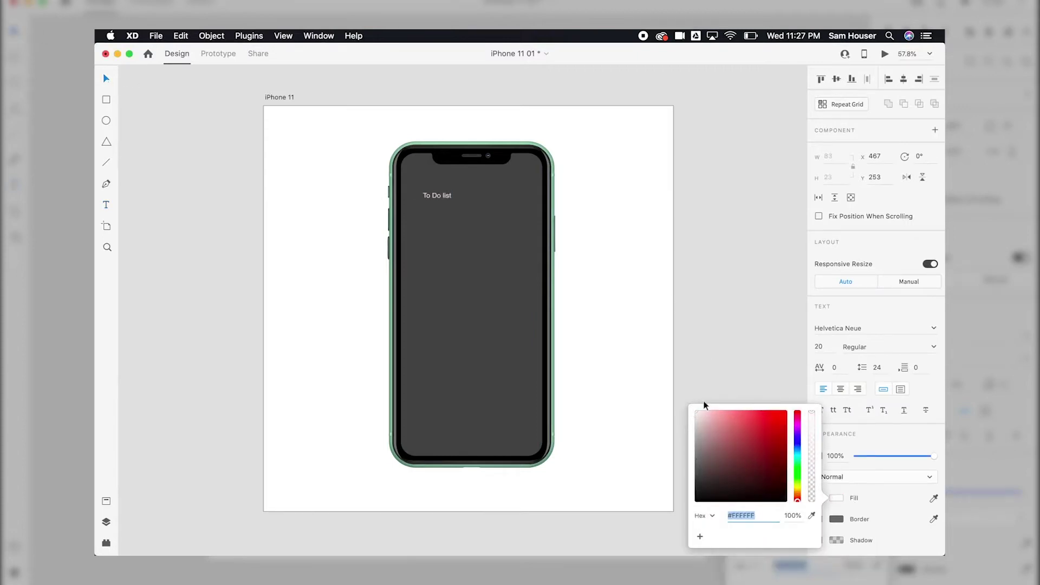
left_click(933, 349)
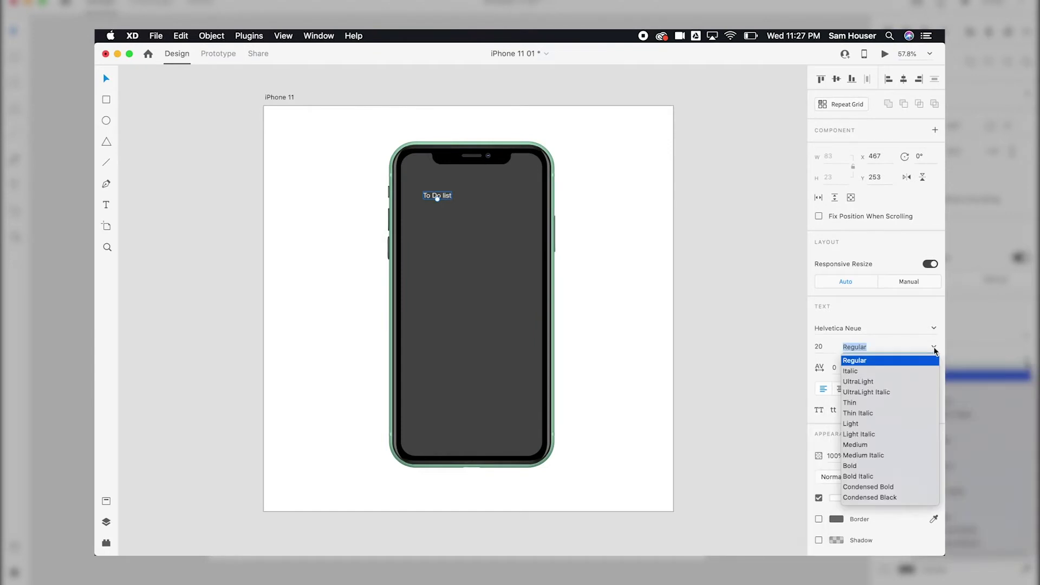
left_click(850, 465)
type("43")
key("Return")
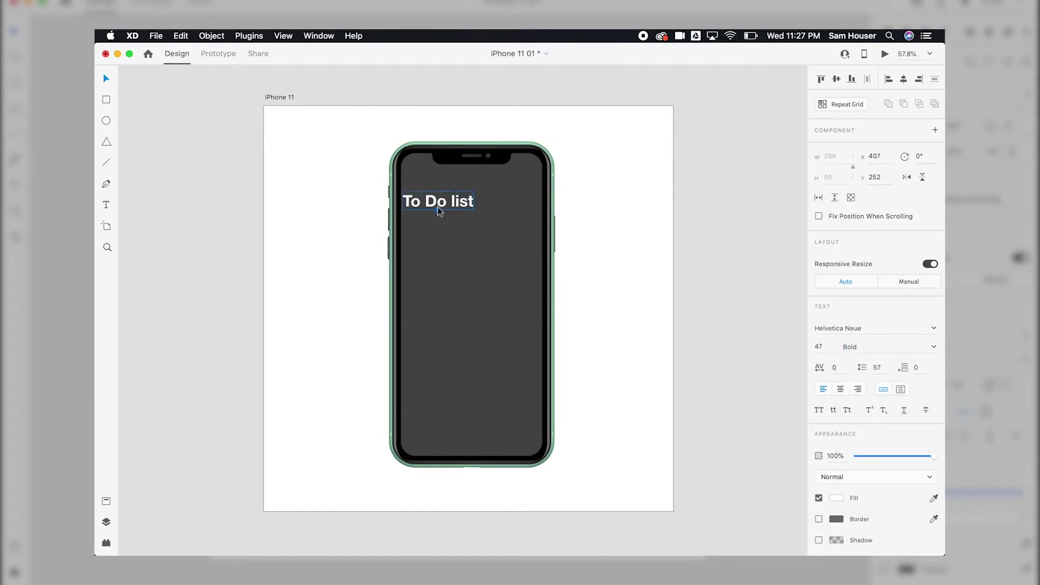
key("Up")
key("Up")
key("Up")
Step: Move the title to the top-left, then get the Apple iOS UI kit from File > Get UI Kits
left_click_drag(439, 210, 457, 182)
left_click(325, 167)
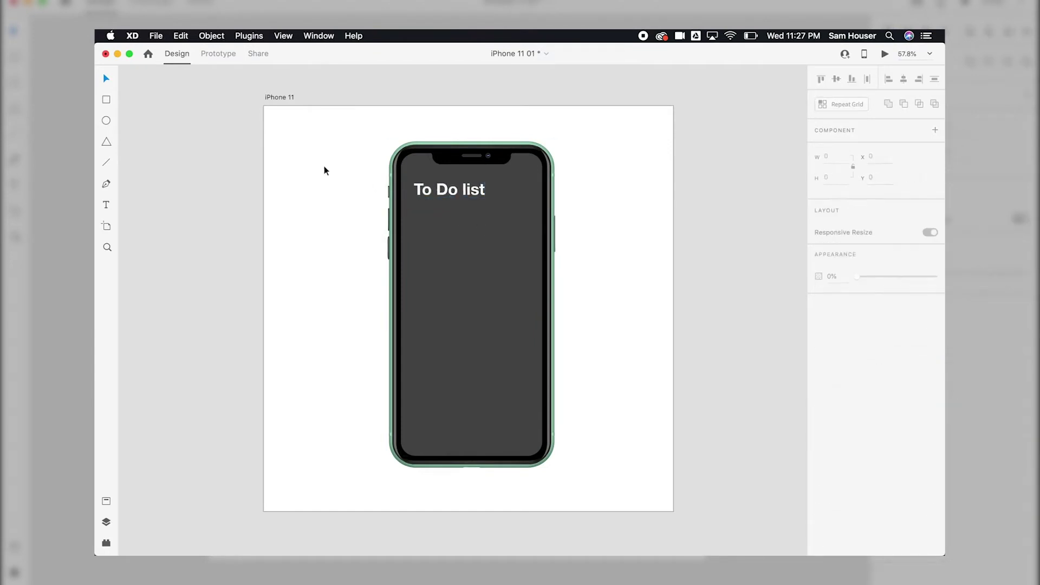
left_click(156, 35)
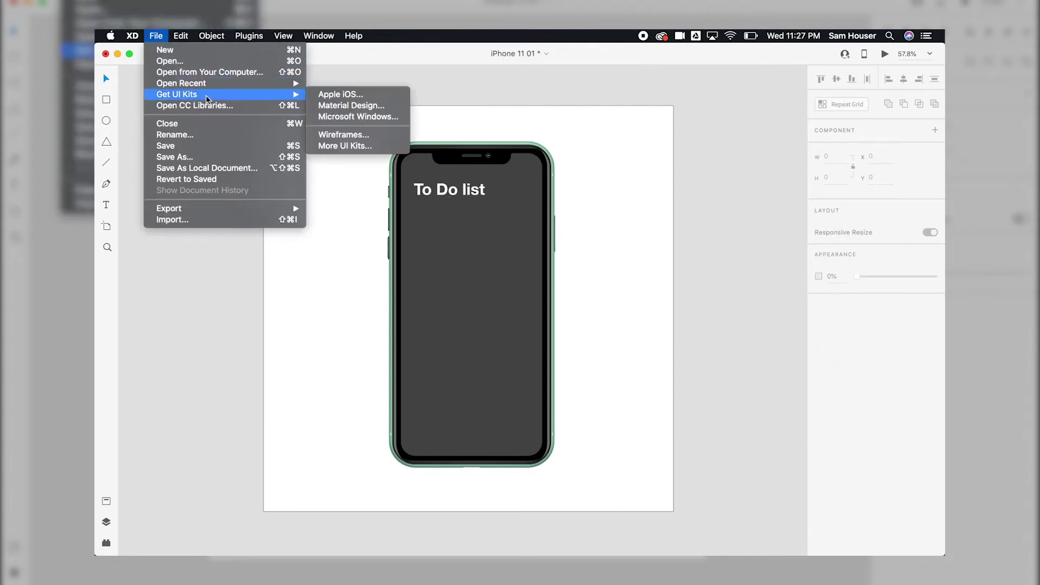
mouse_move(187, 95)
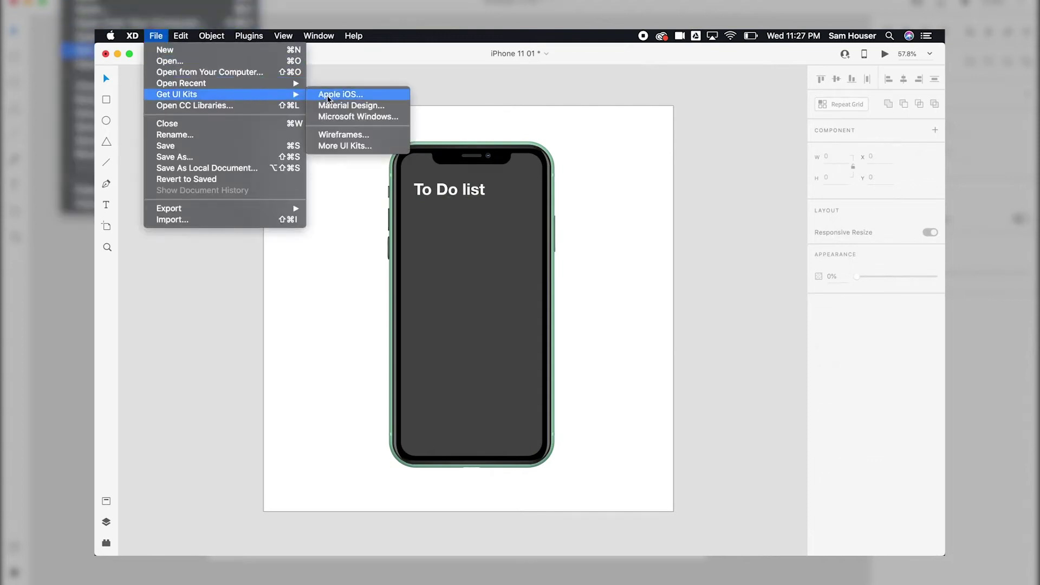
left_click(328, 94)
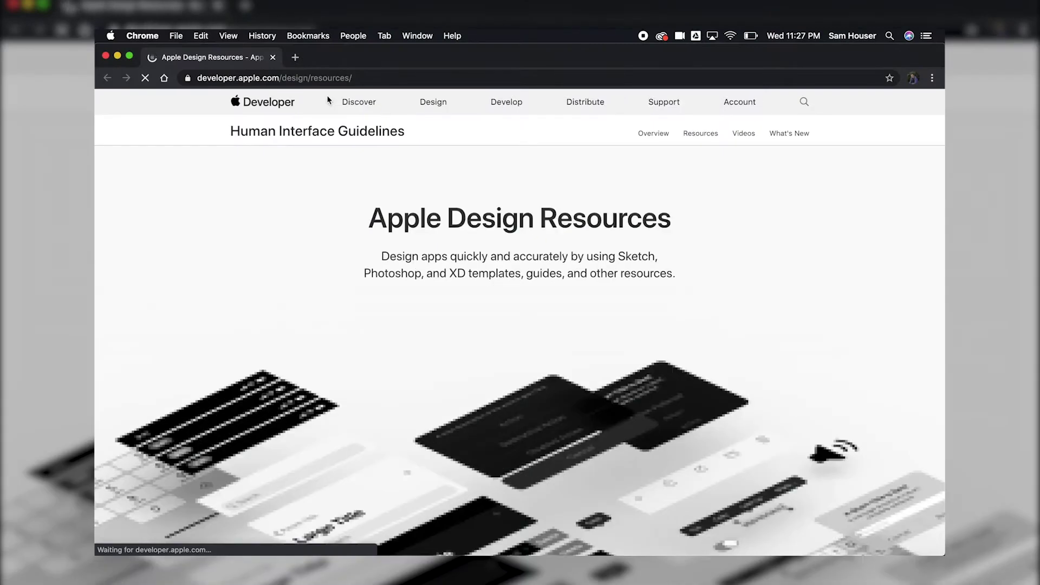
scroll(420, 276, "down", 1)
scroll(420, 277, "down", 5)
scroll(419, 281, "down", 3)
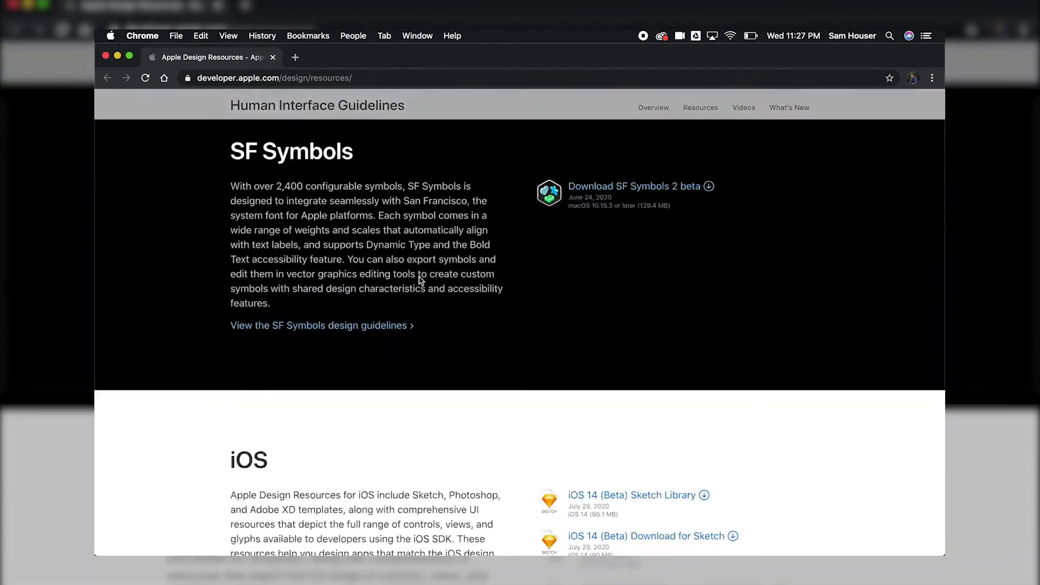
scroll(420, 280, "down", 5)
Step: Download the iOS 14 (Beta) kit for Adobe XD and bring up its folder in Finder
left_click(649, 395)
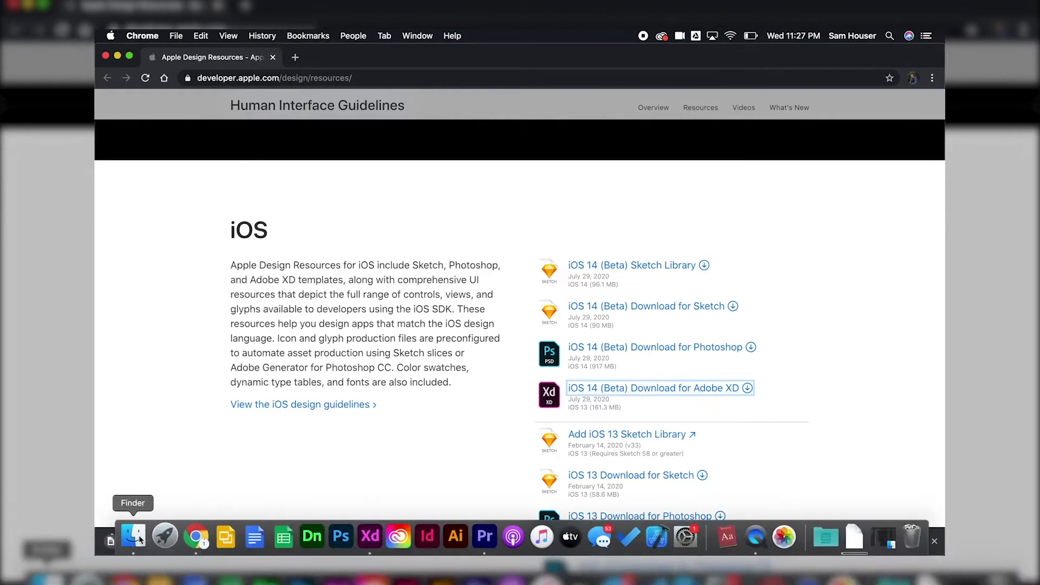
left_click(131, 538)
left_click(457, 331)
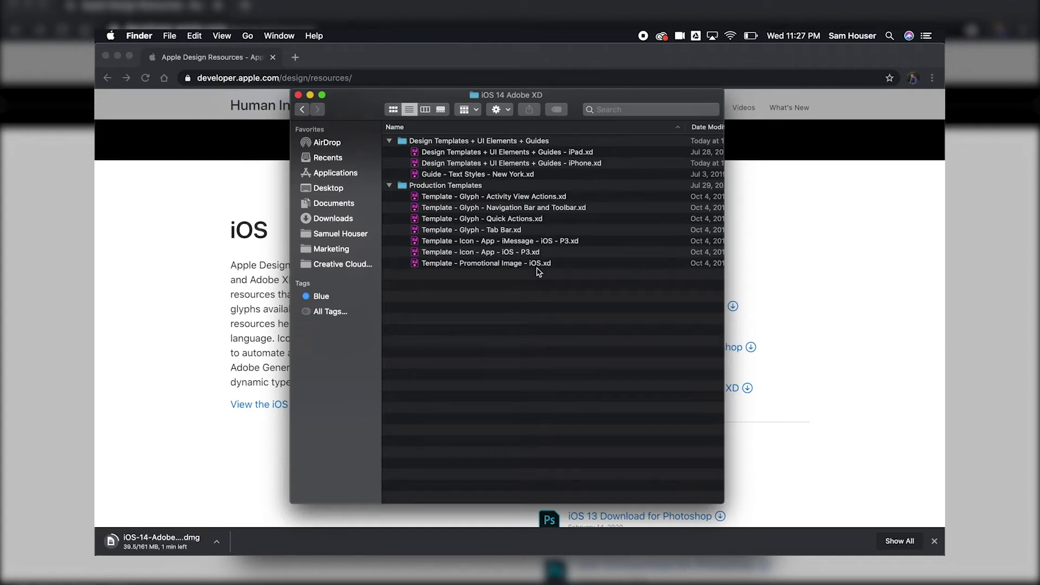
Step: Open 'Design Templates + UI Elements + Guides - iPhone.xd' from the iOS 14 folder
double_click(549, 163)
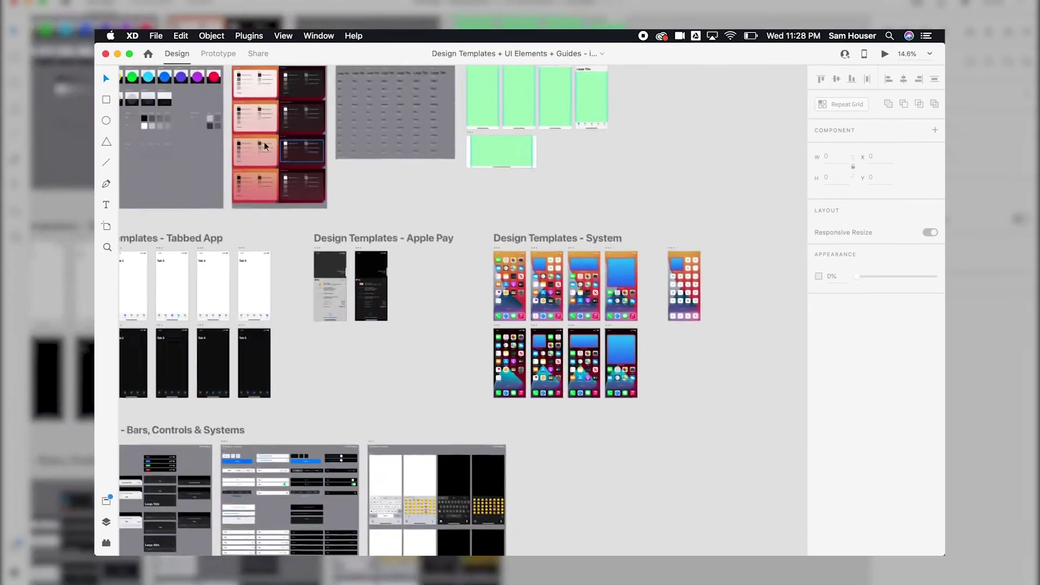
scroll(265, 145, "down", 1)
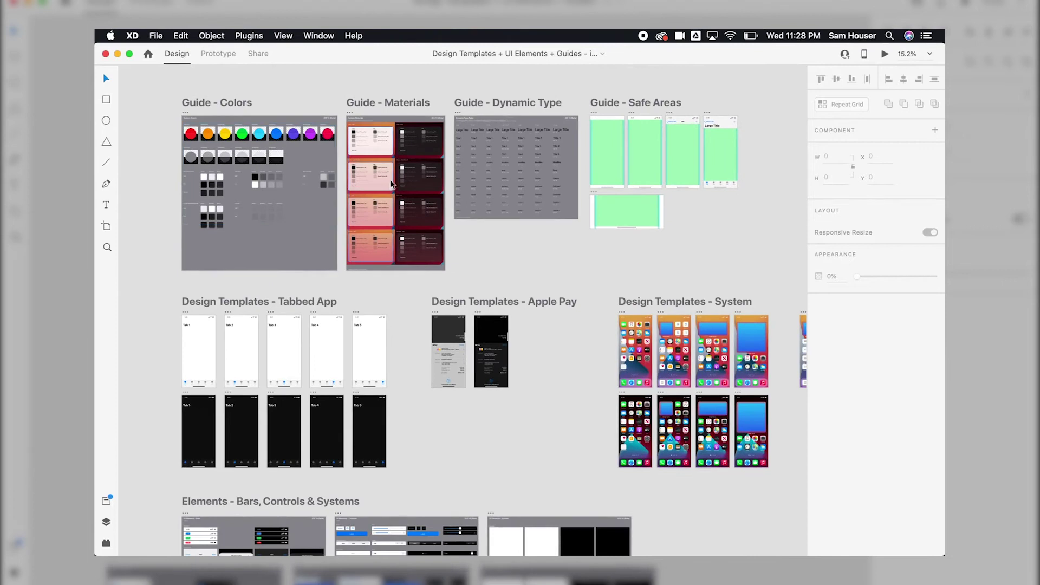
scroll(523, 388, "down", 1)
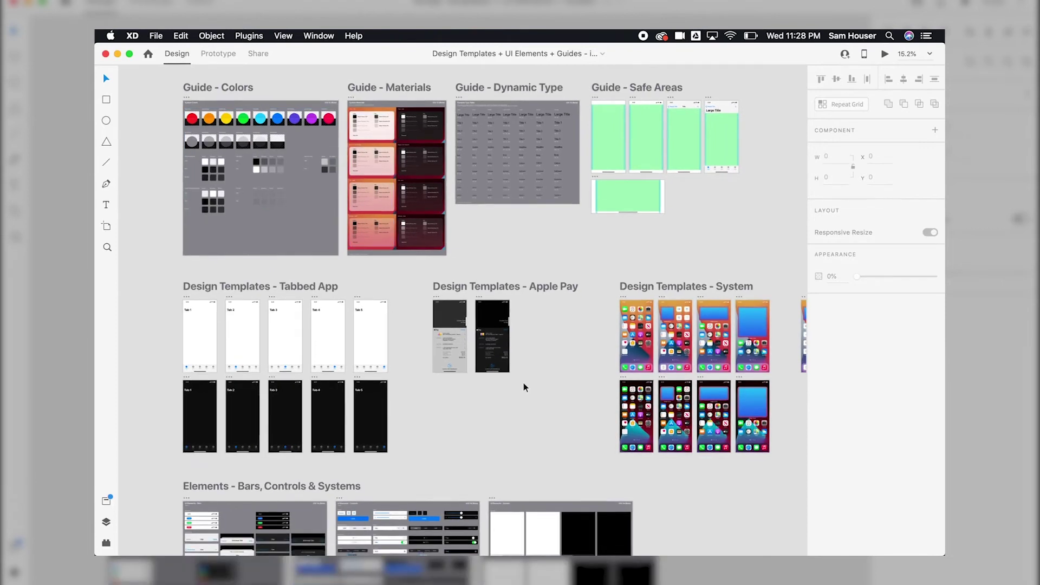
scroll(523, 388, "down", 10)
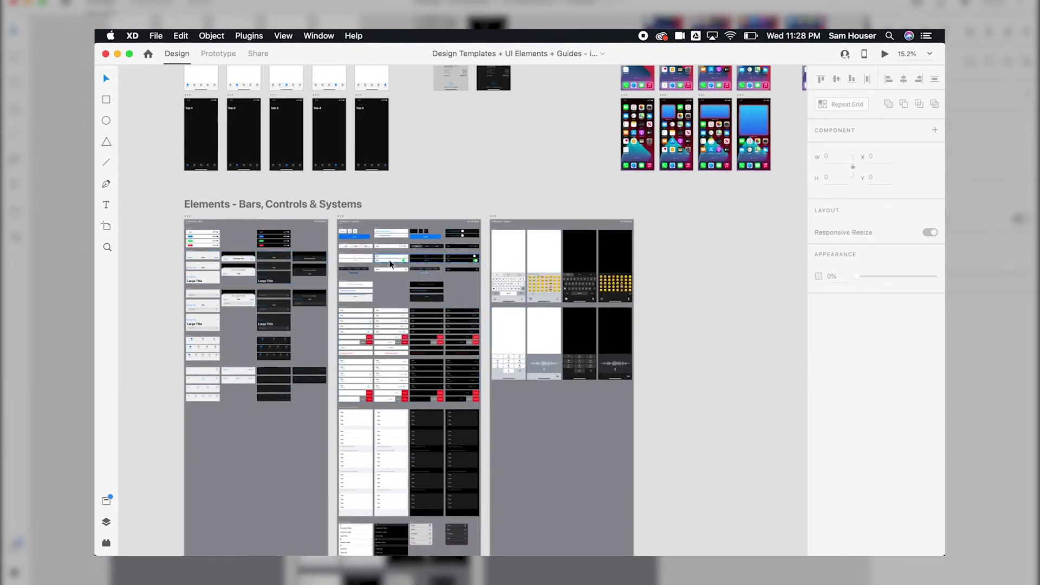
scroll(391, 262, "up", 5)
scroll(390, 262, "left", 2)
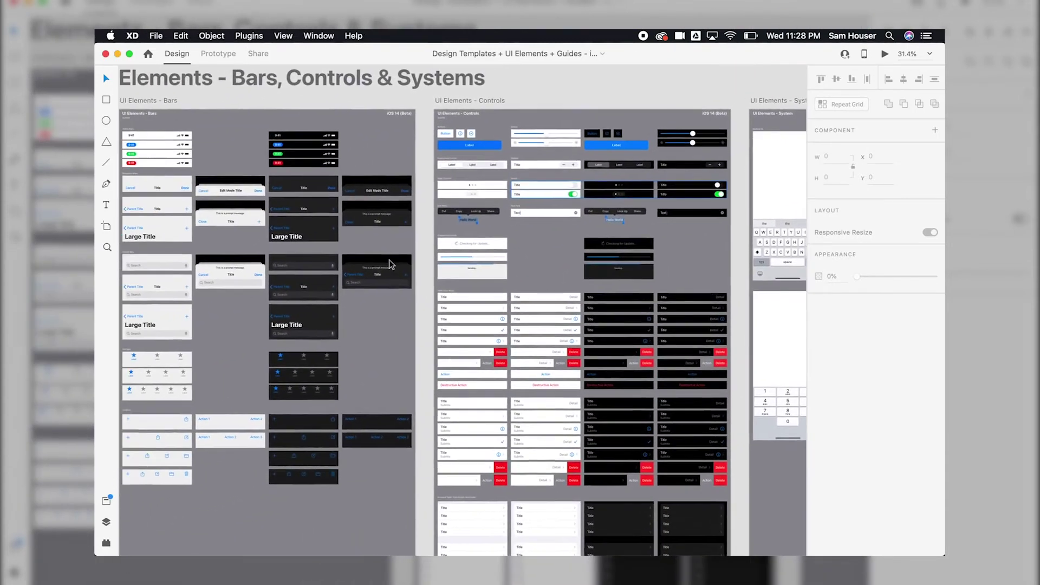
scroll(390, 262, "right", 4)
scroll(391, 263, "right", 3)
scroll(390, 263, "right", 3)
scroll(390, 263, "right", 2)
scroll(390, 262, "up", 1)
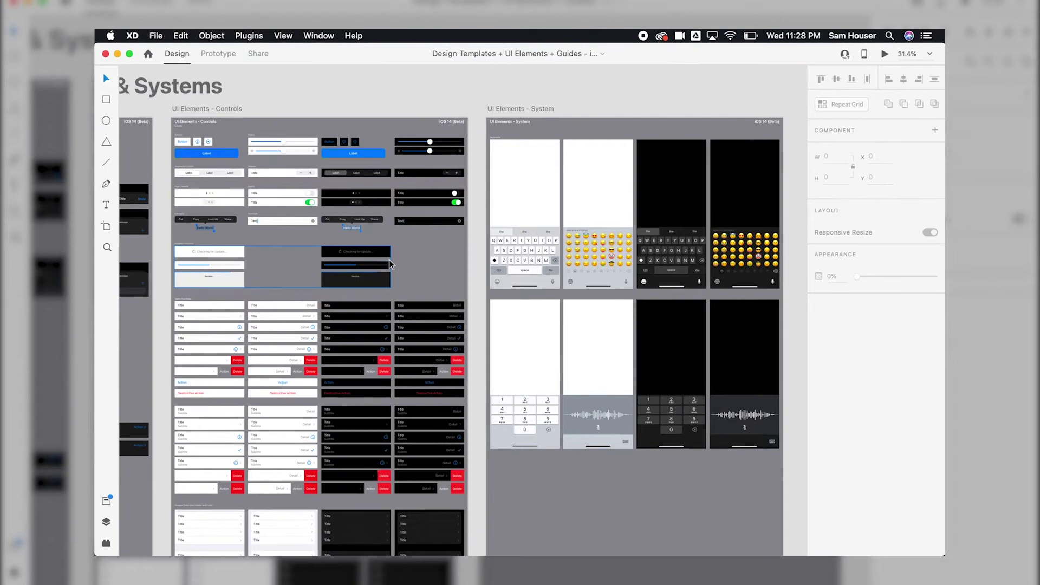
scroll(399, 252, "left", 4)
scroll(240, 170, "down", 1, "ctrl")
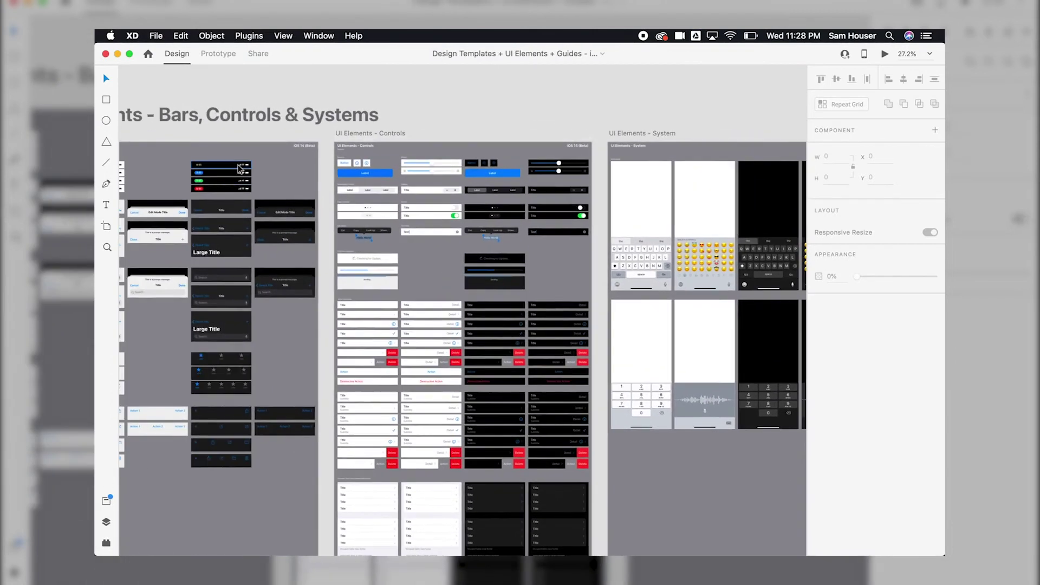
Step: Paste the 9:41 status bar and snap it to the Custom Home Screen's top edge
key("super+v")
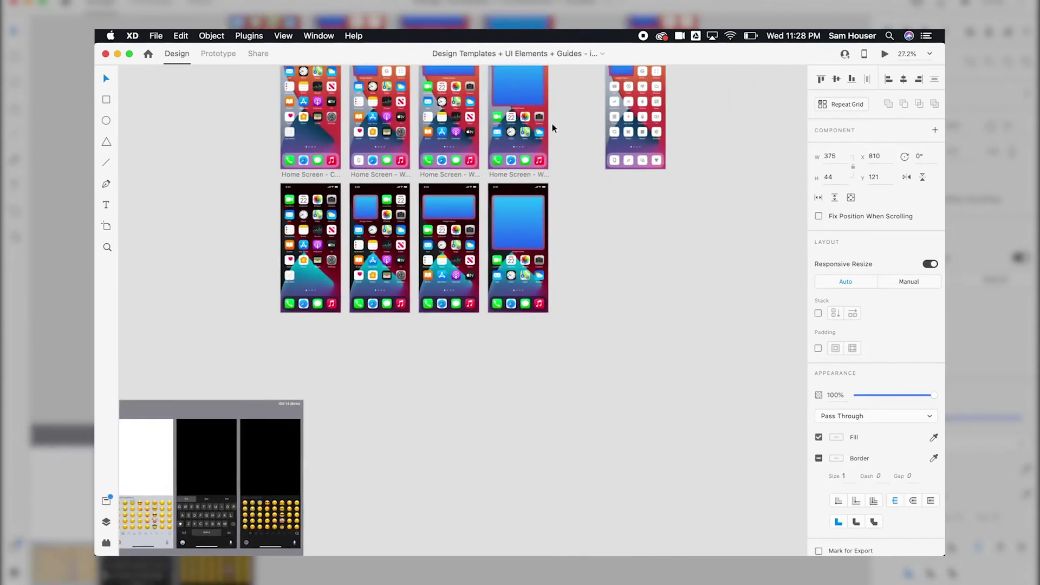
scroll(553, 128, "up", 3, "ctrl")
scroll(553, 129, "up", 3, "ctrl")
scroll(549, 129, "up", 3, "ctrl")
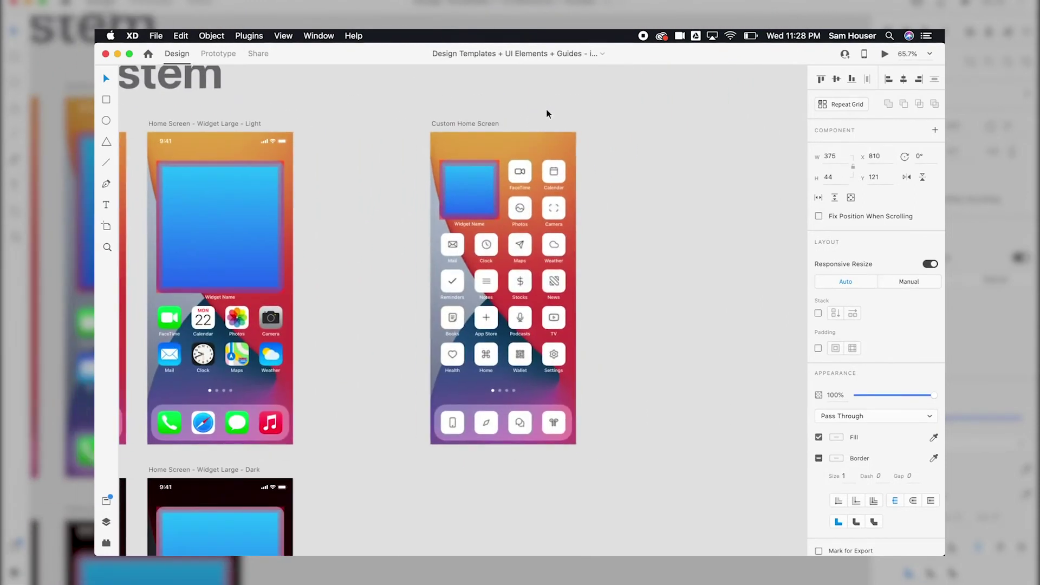
left_click_drag(547, 113, 471, 179)
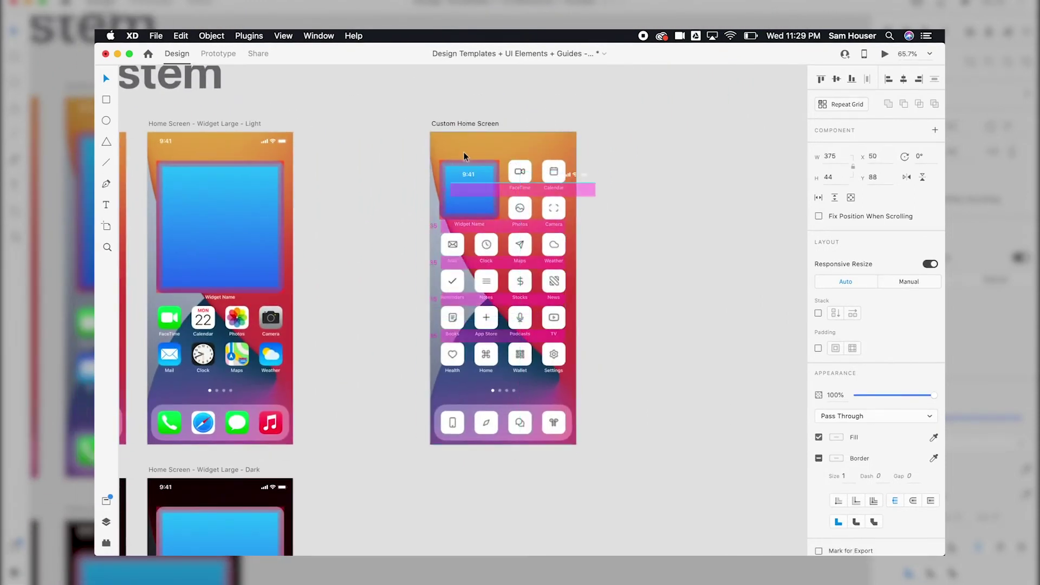
left_click_drag(454, 142, 444, 117)
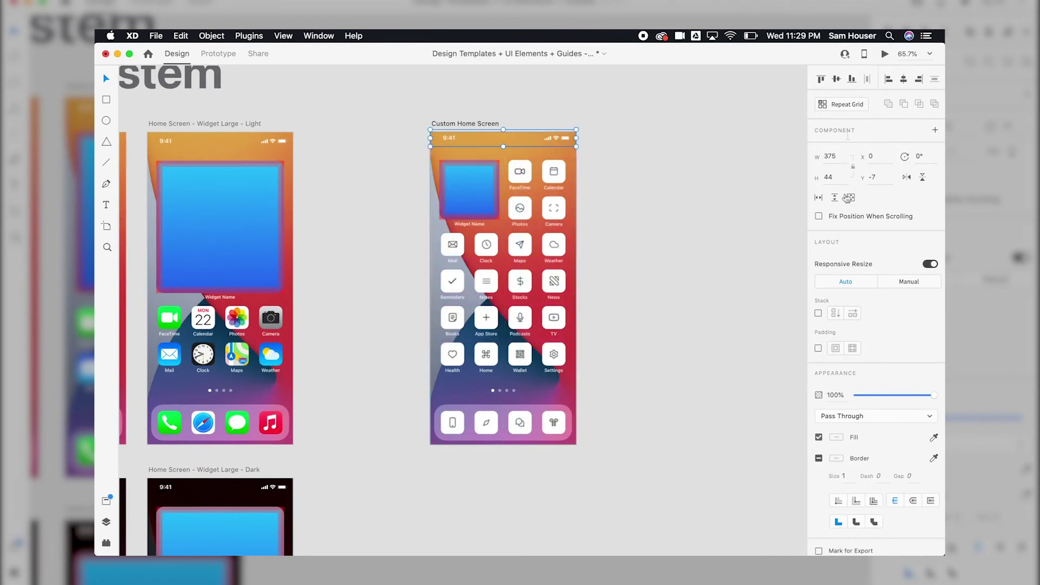